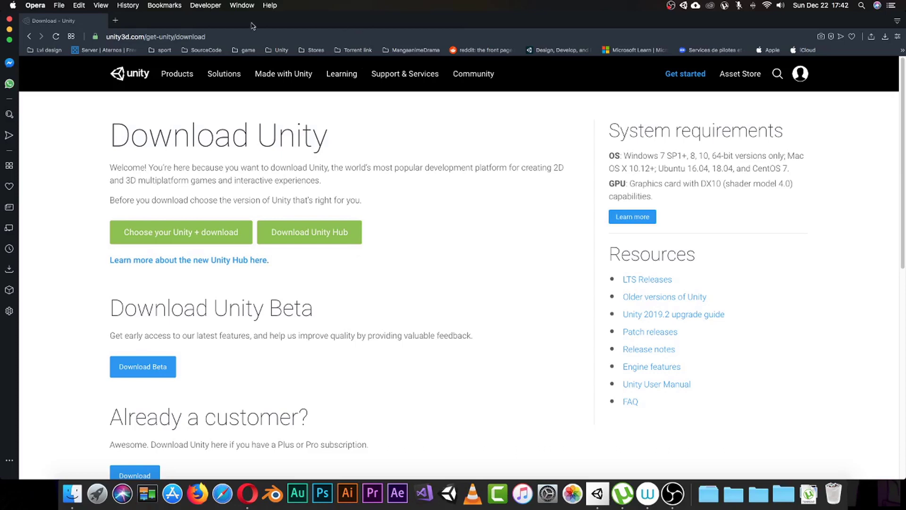
- Open the Unity logo's unity.com link in a new Opera tab and switch to it
right_click(132, 77)
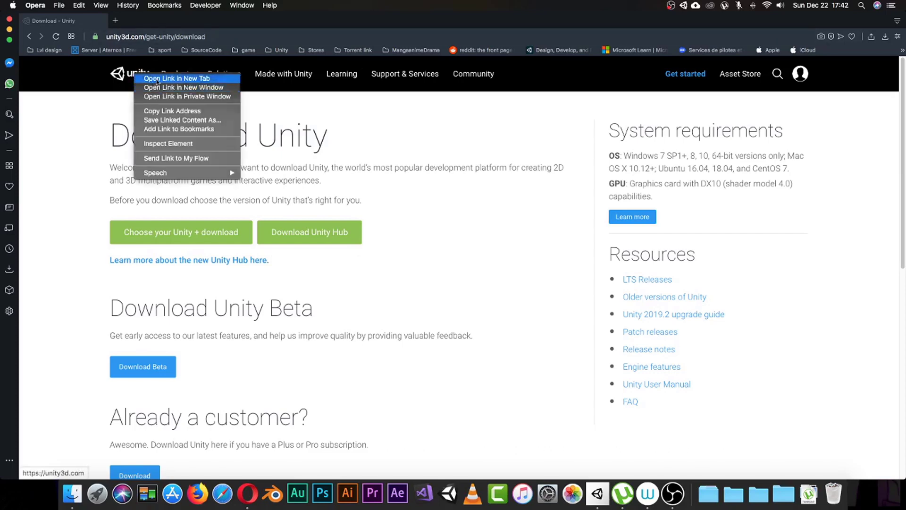
left_click(142, 78)
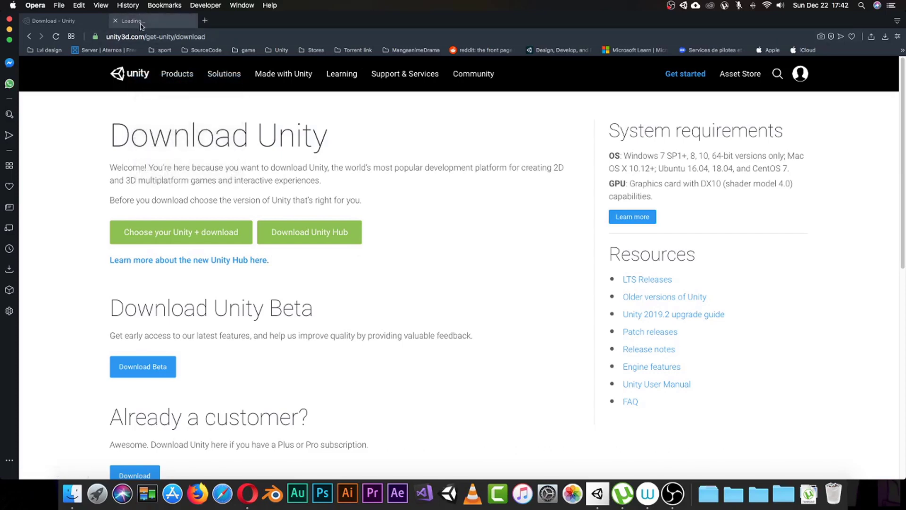
left_click(142, 22)
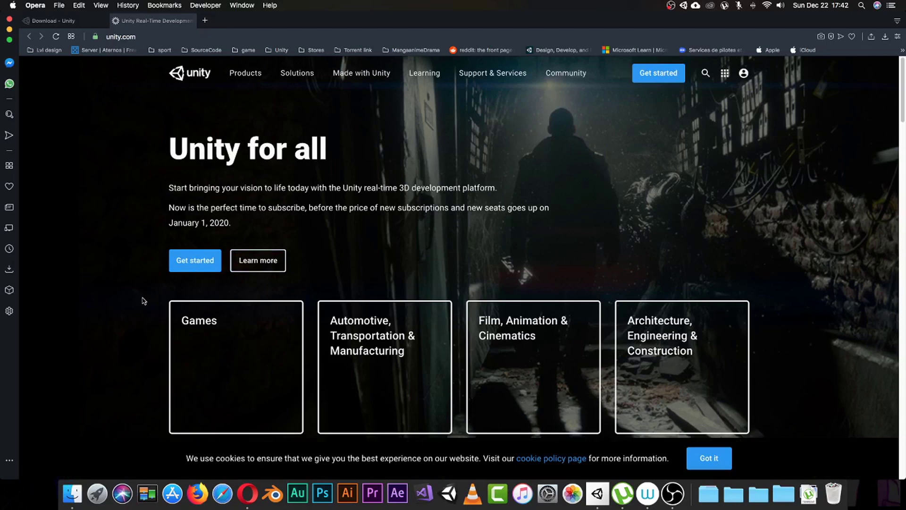
- Look over the home page, then open and dismiss the create ID / sign-in menu
scroll(143, 302, "down", 3)
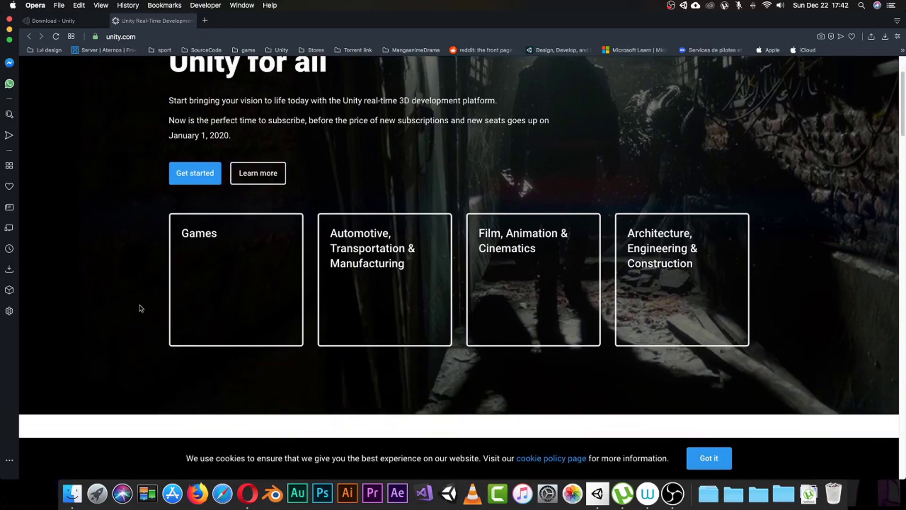
scroll(145, 287, "up", 2)
scroll(145, 287, "up", 2)
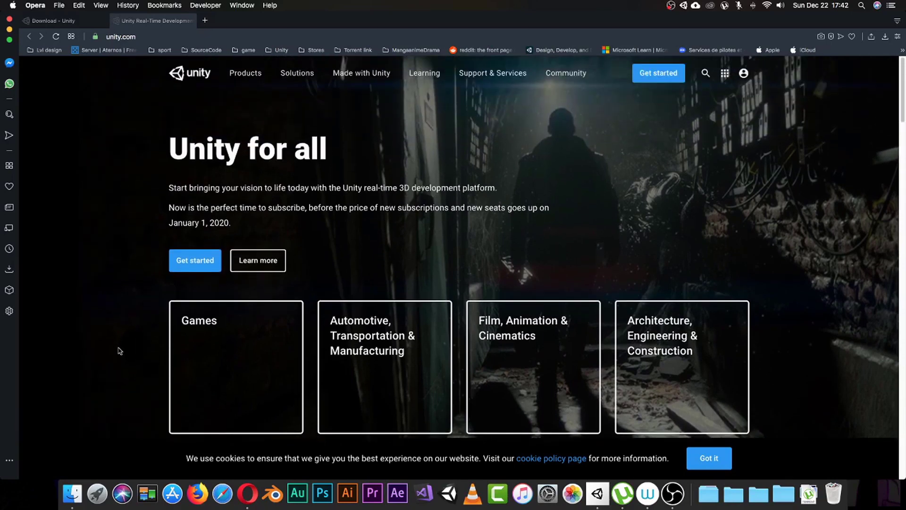
left_click(744, 74)
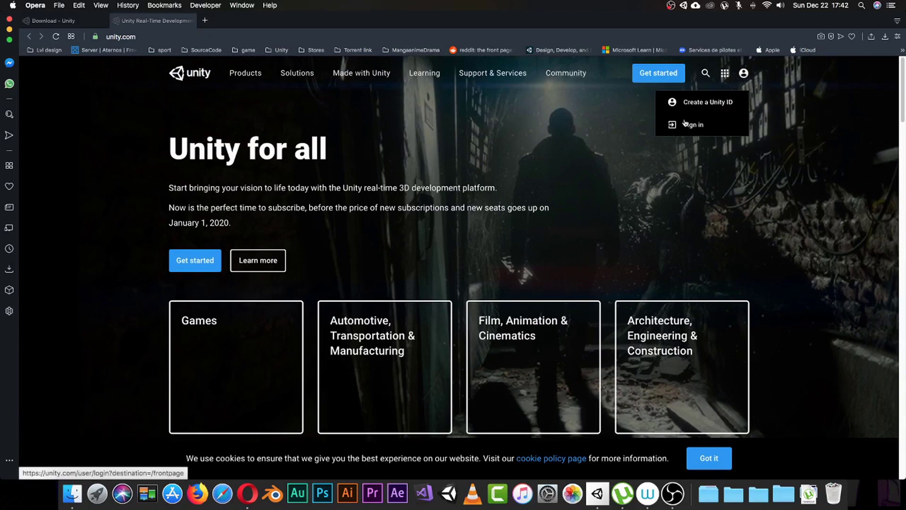
left_click(675, 184)
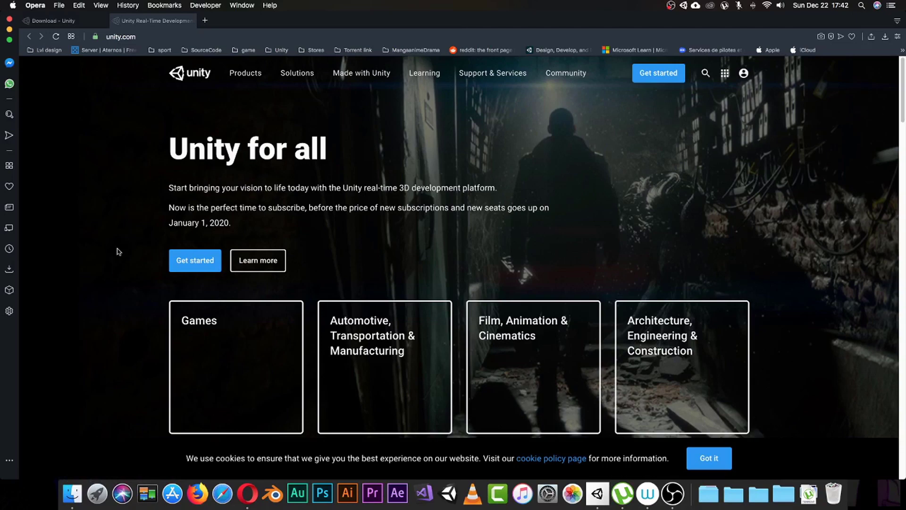
- Scroll the unity.com home page past Latest from Unity and Made with Unity to the resources section
scroll(120, 251, "down", 5)
scroll(95, 250, "down", 5)
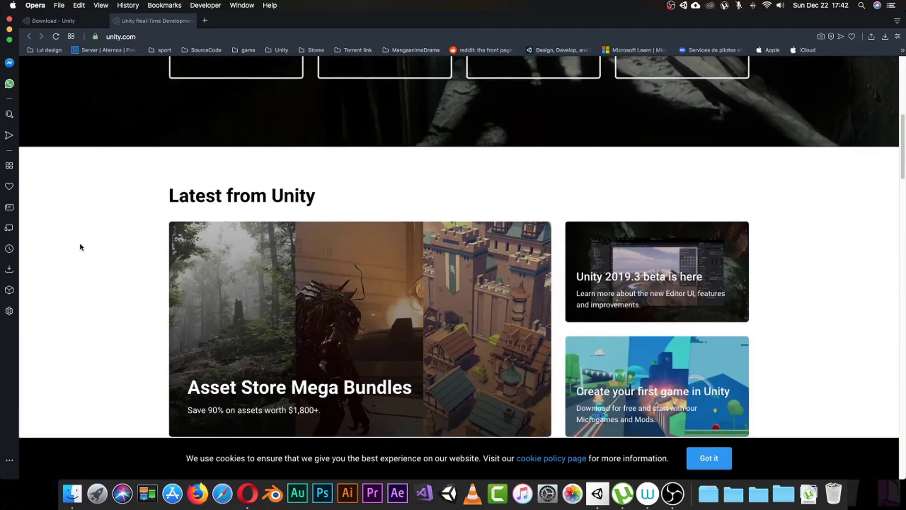
scroll(80, 247, "down", 5)
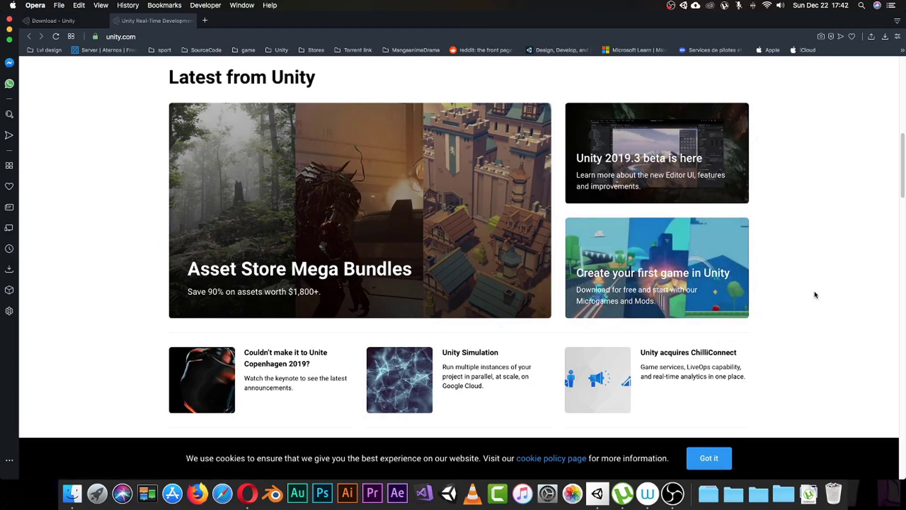
scroll(791, 309, "down", 5)
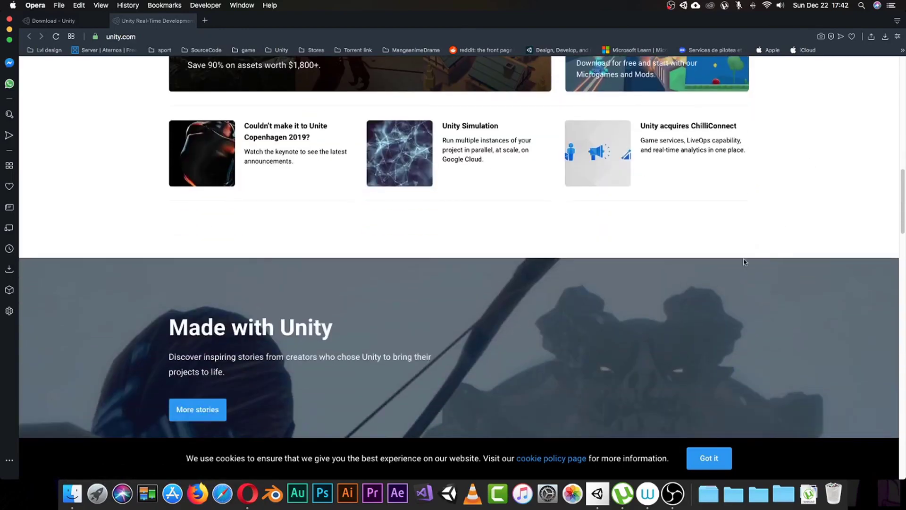
scroll(650, 286, "down", 2)
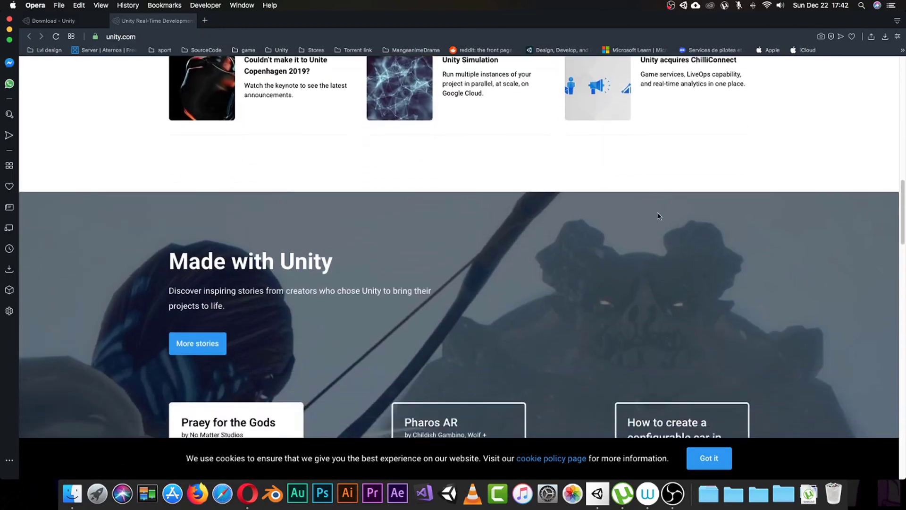
scroll(654, 253, "down", 1)
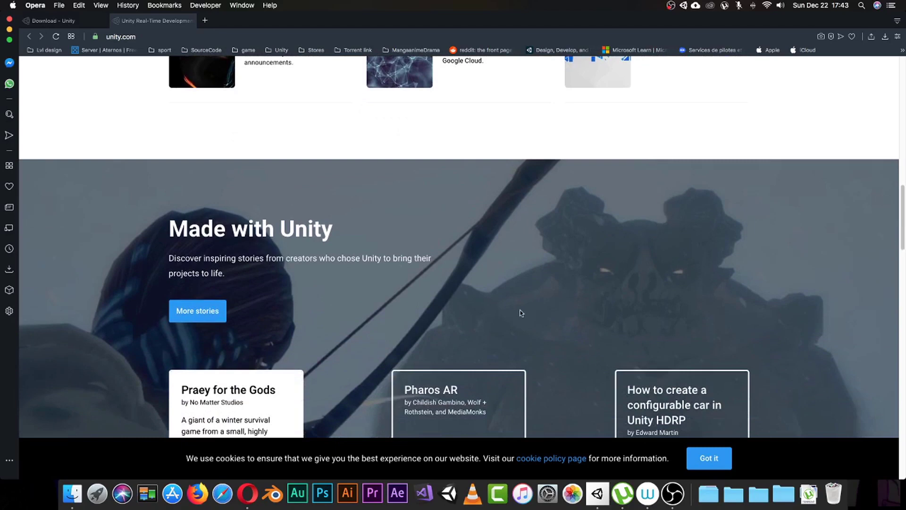
scroll(564, 284, "down", 2)
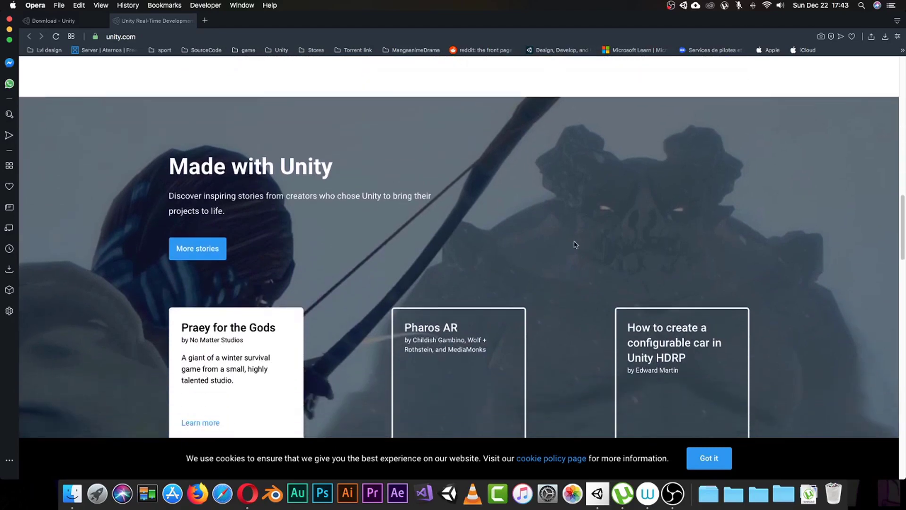
scroll(569, 277, "down", 1)
scroll(568, 277, "down", 2)
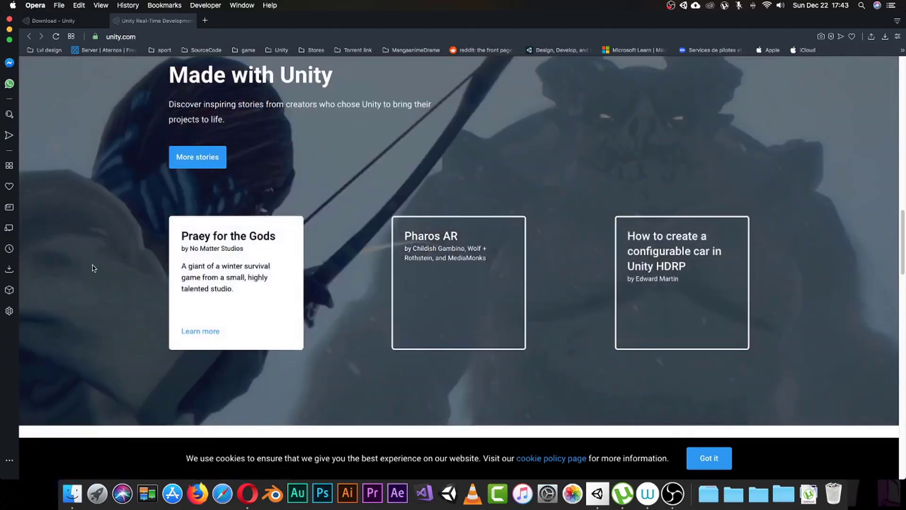
scroll(91, 260, "down", 5)
scroll(116, 278, "down", 1)
scroll(113, 281, "down", 2)
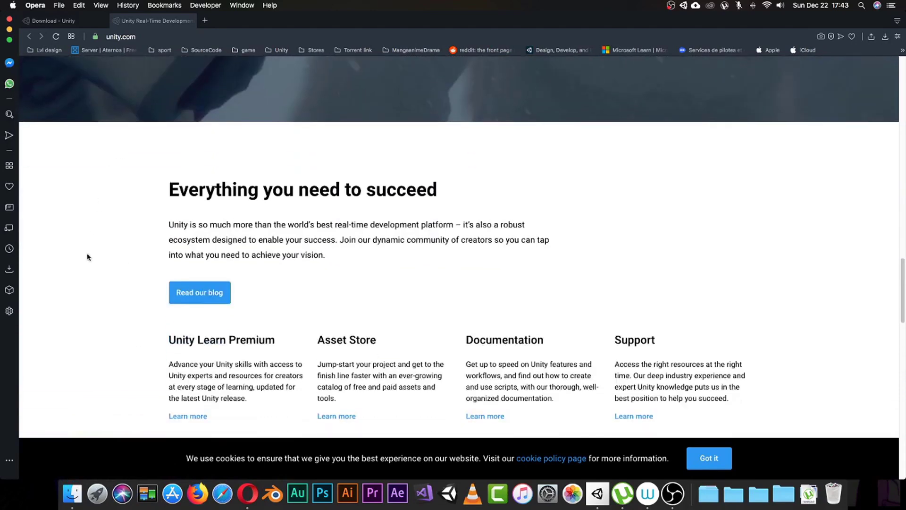
scroll(94, 288, "down", 1)
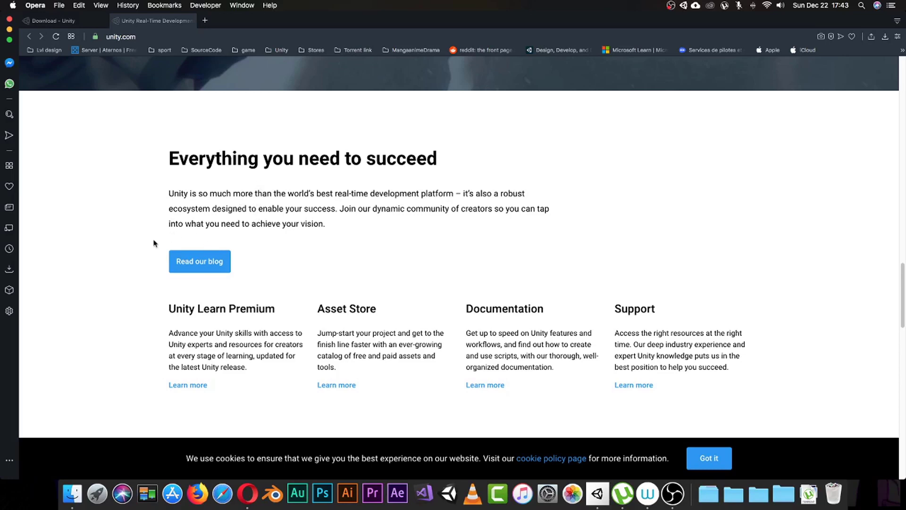
- Select the 'Everything you need to succeed' heading, then clear the selection
triple_click(121, 178)
scroll(122, 178, "up", 5)
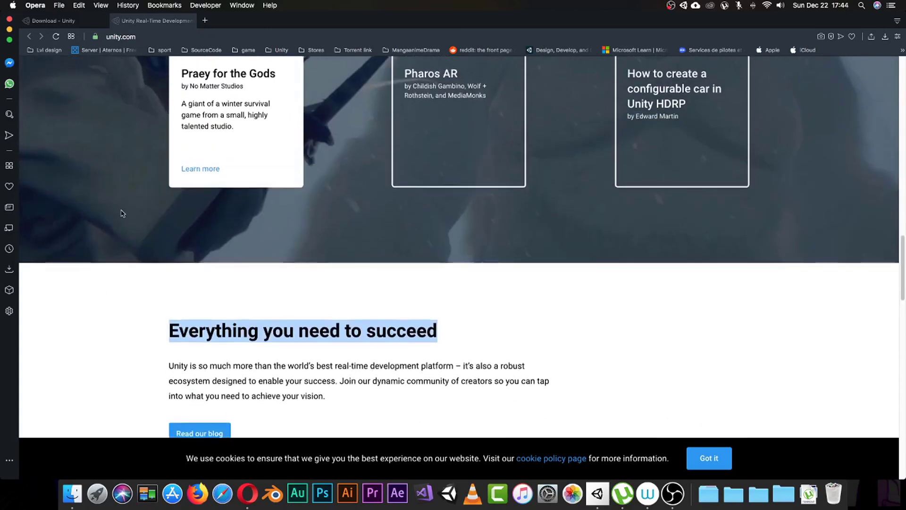
scroll(121, 212, "down", 4)
left_click(116, 242)
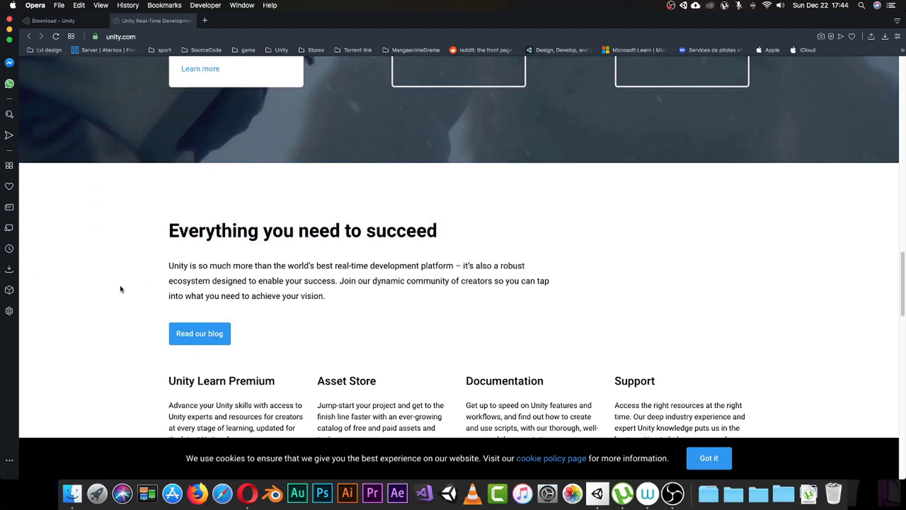
- Accept the cookie banner with 'Got it' and return to the top of the home page
scroll(125, 254, "down", 2)
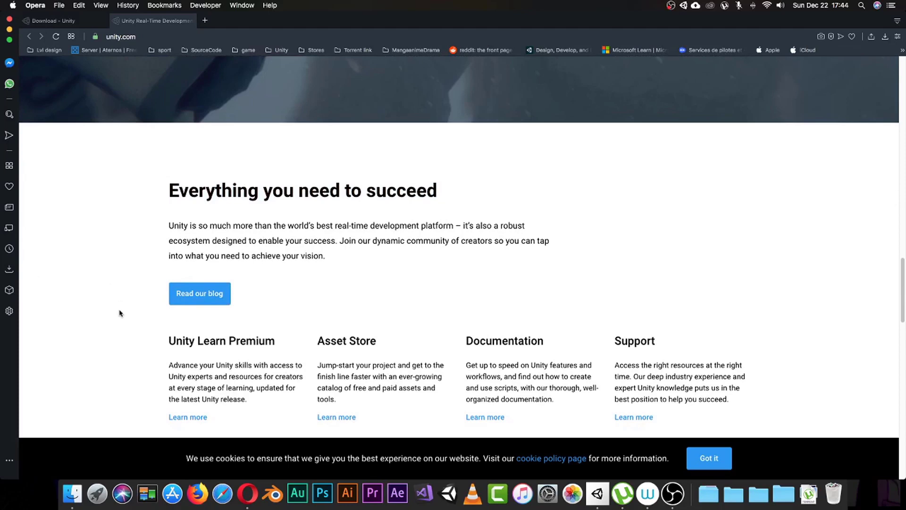
scroll(118, 310, "down", 5)
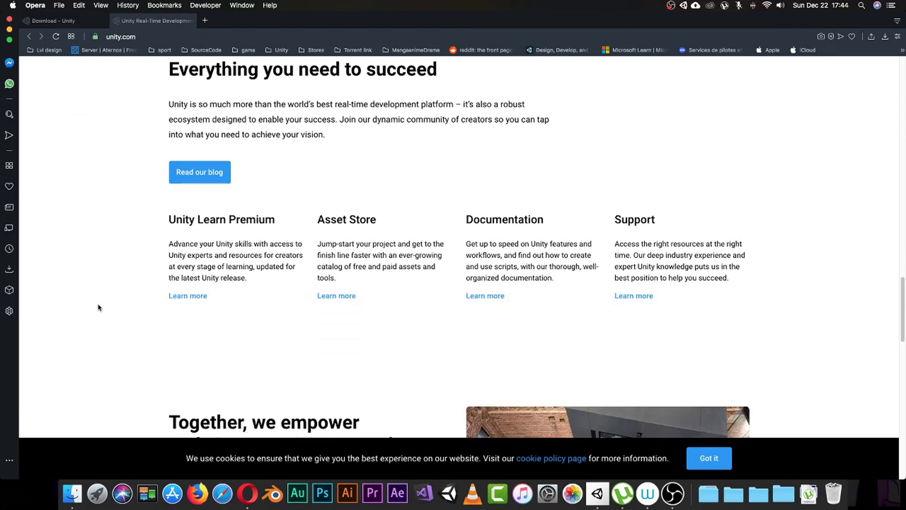
scroll(99, 324, "down", 5)
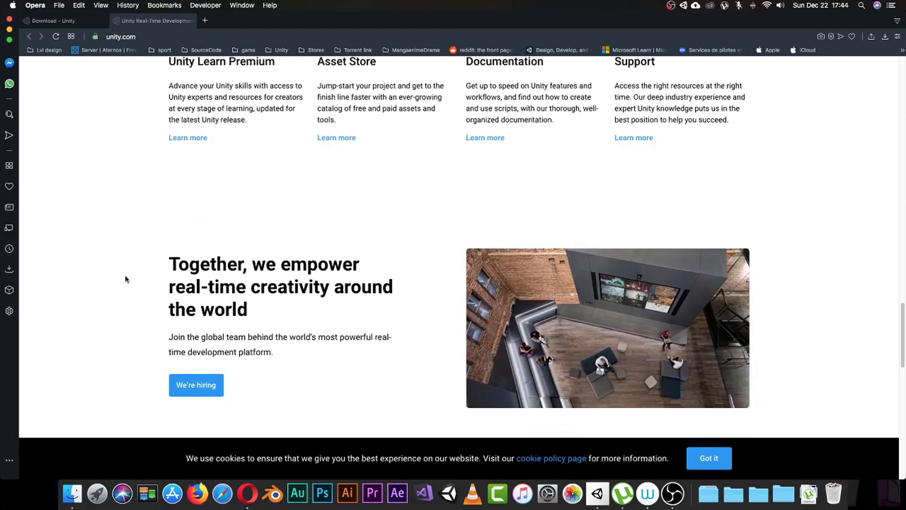
scroll(126, 280, "down", 3)
scroll(105, 294, "down", 7)
scroll(126, 254, "down", 3)
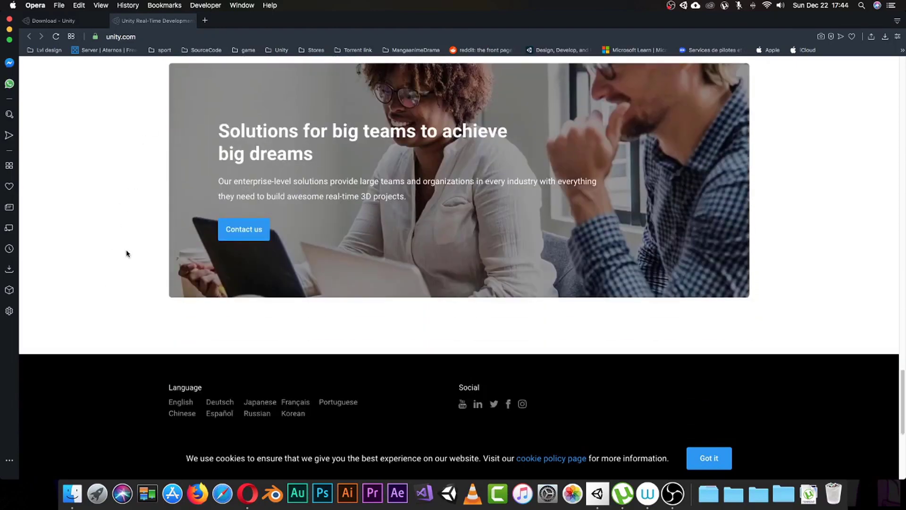
scroll(126, 252, "up", 4)
scroll(99, 255, "up", 3)
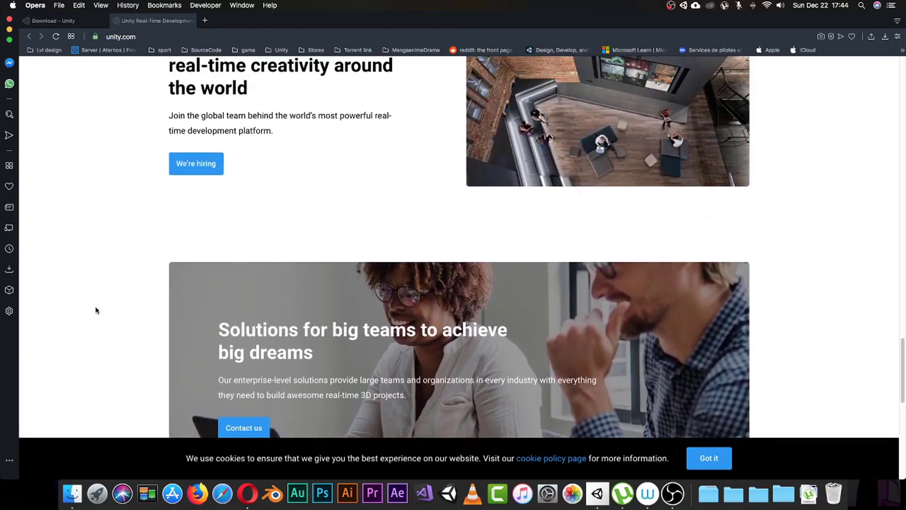
left_click(701, 454)
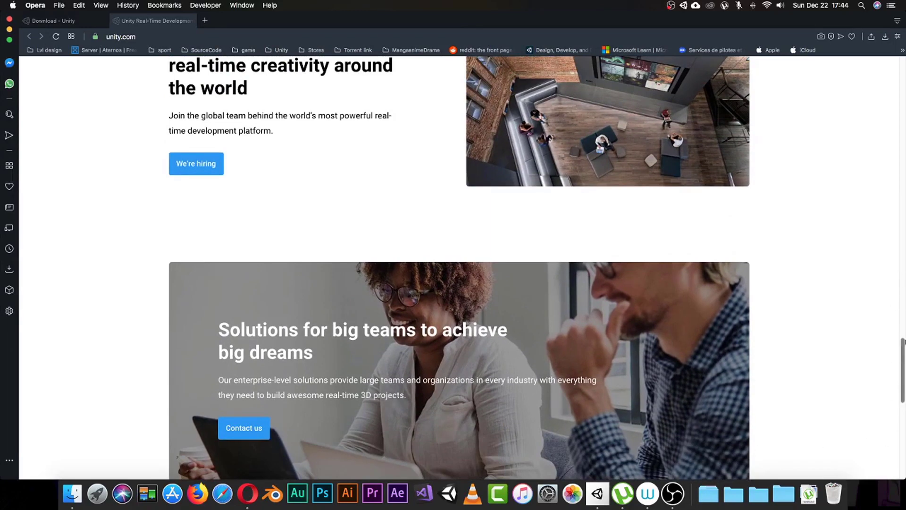
scroll(903, 363, "up", 15)
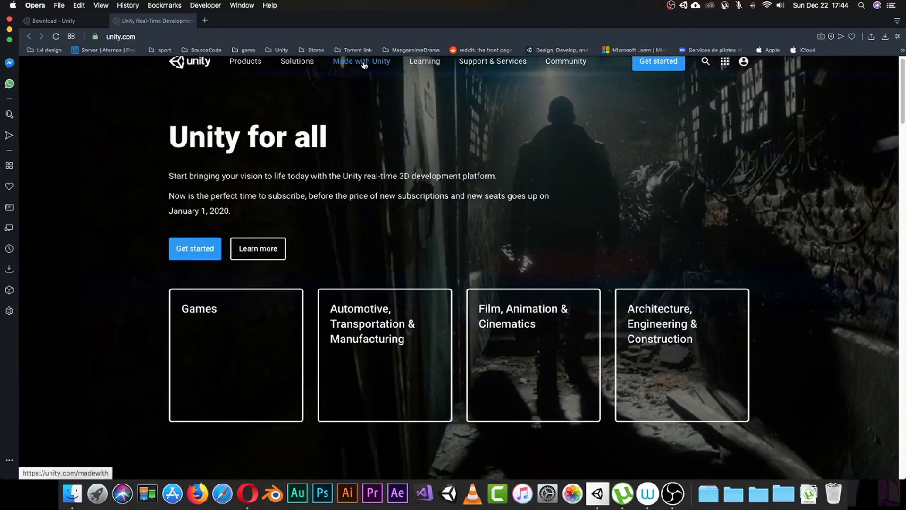
- Open the Made with Unity showcase and browse its project story grid down to Cuphead
left_click(365, 65)
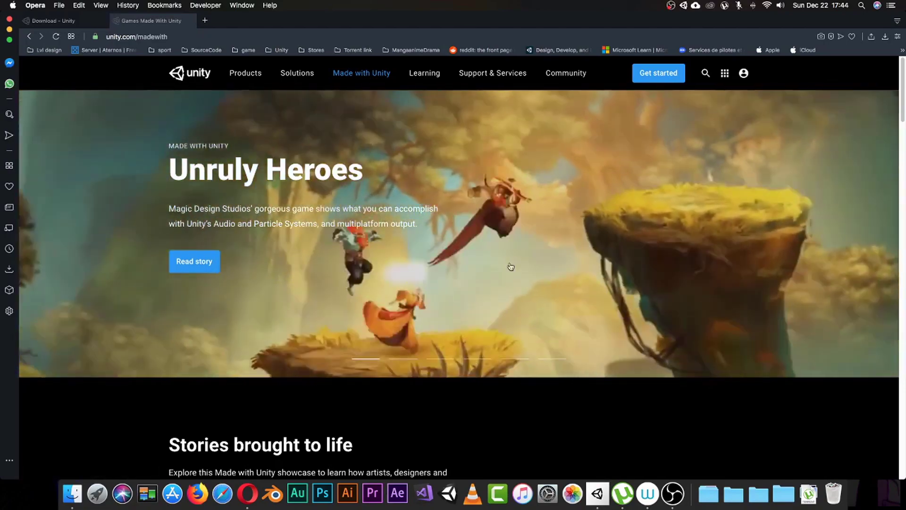
scroll(118, 364, "down", 8)
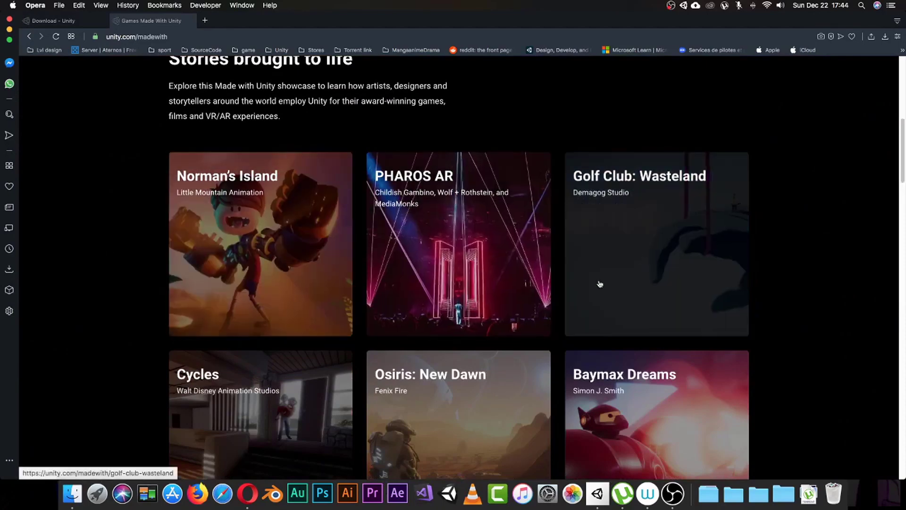
scroll(117, 283, "down", 5)
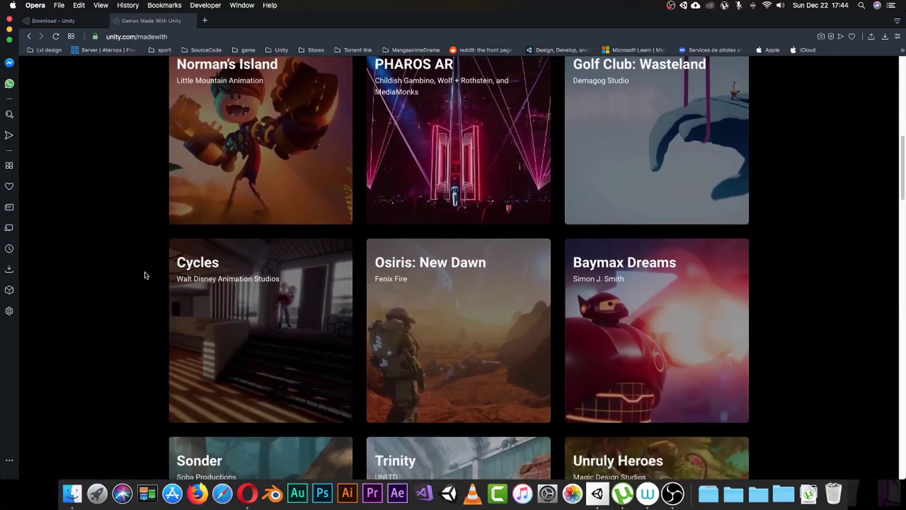
scroll(129, 308, "down", 5)
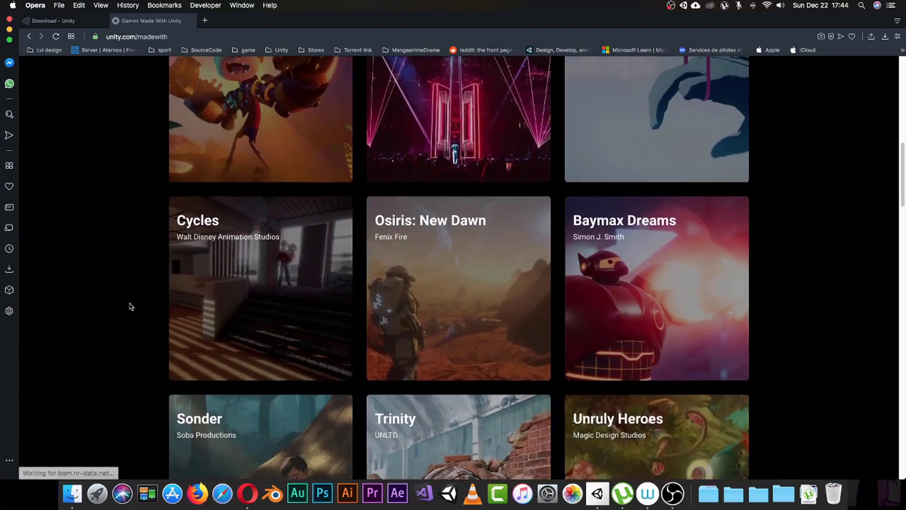
scroll(60, 303, "down", 7)
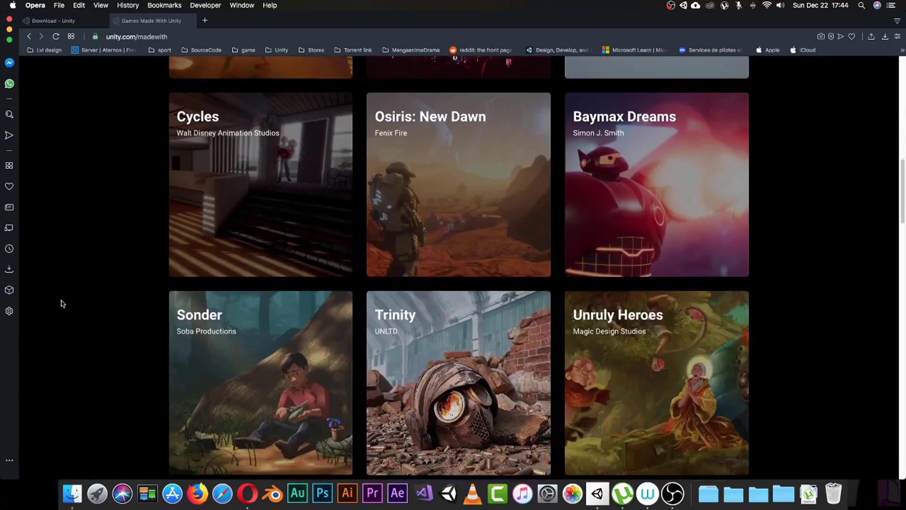
scroll(132, 274, "down", 7)
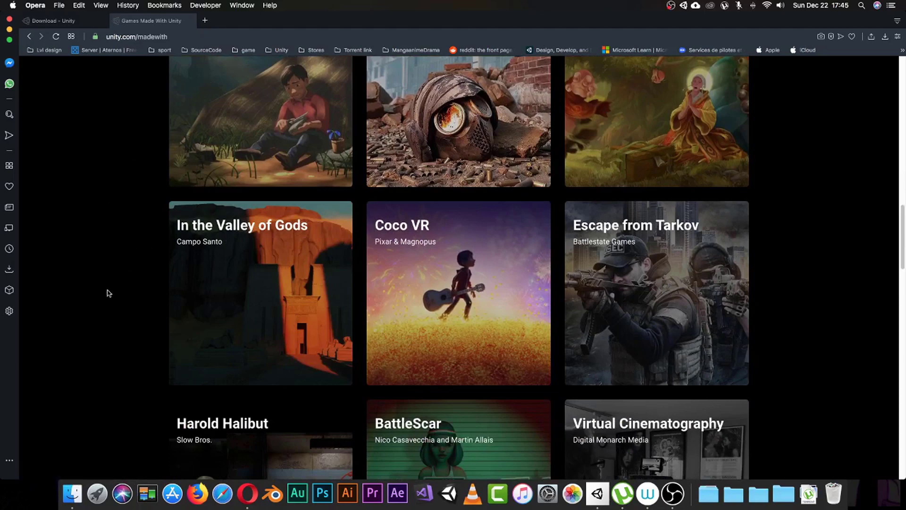
scroll(108, 290, "down", 2)
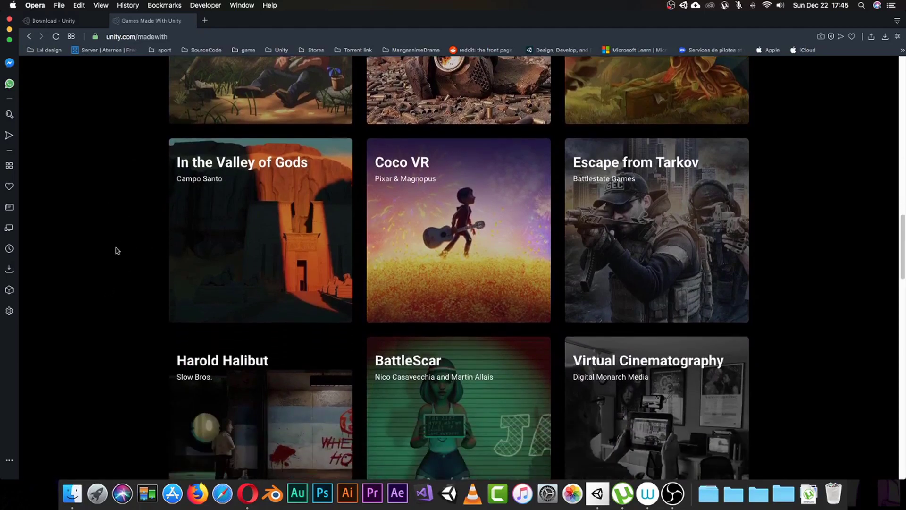
scroll(118, 236, "down", 3)
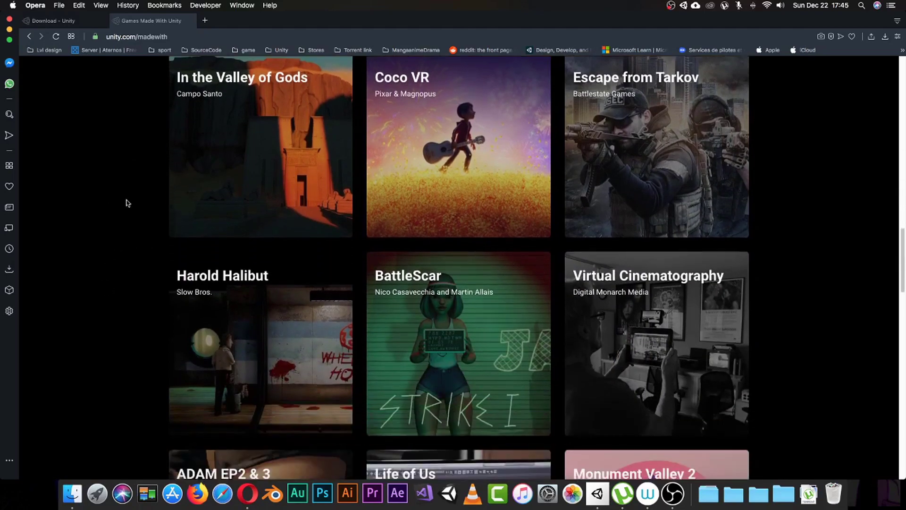
scroll(123, 222, "down", 3)
scroll(126, 255, "down", 4)
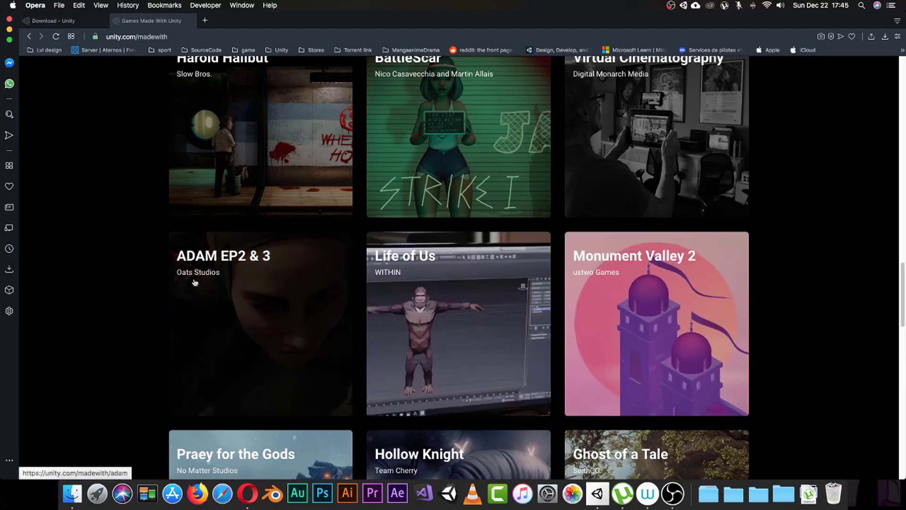
scroll(107, 326, "down", 6)
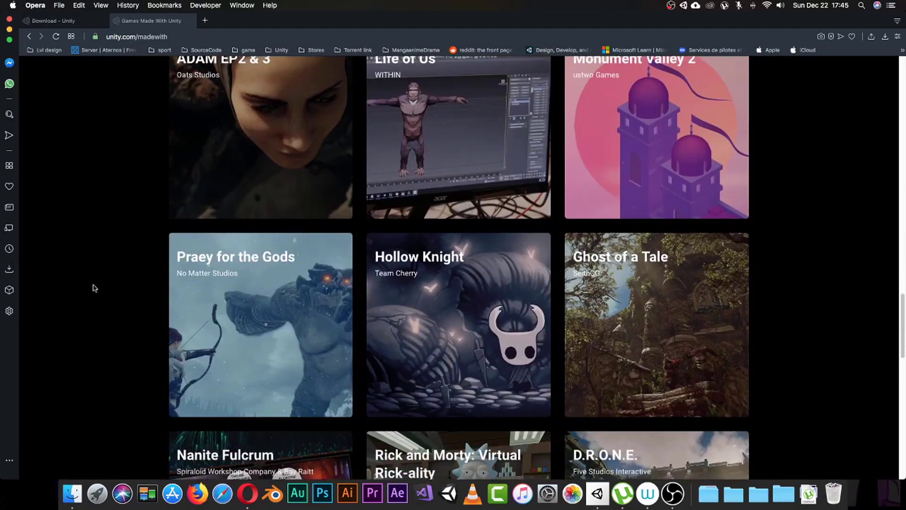
scroll(94, 283, "down", 1)
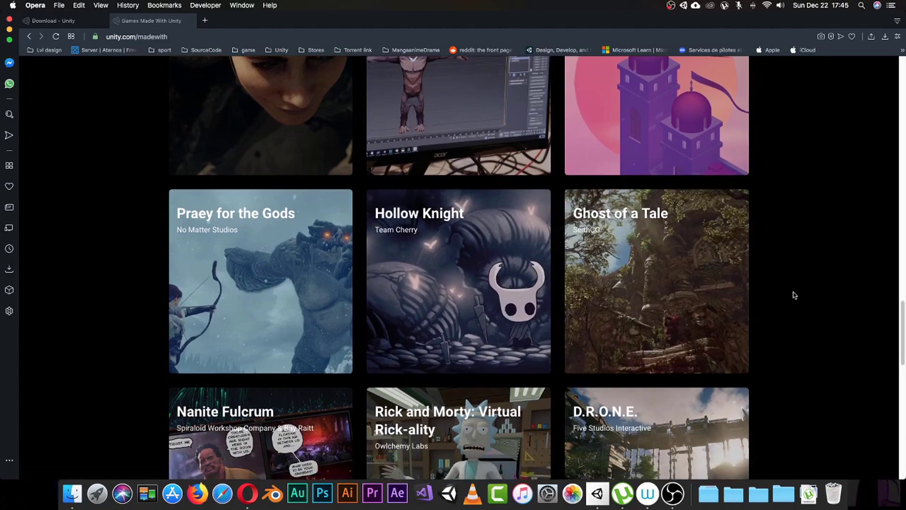
scroll(790, 302, "down", 5)
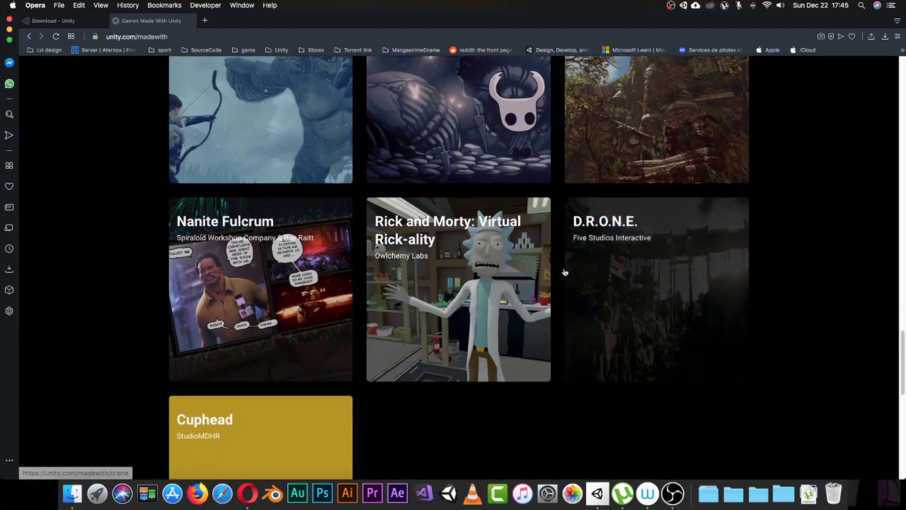
scroll(74, 298, "down", 3)
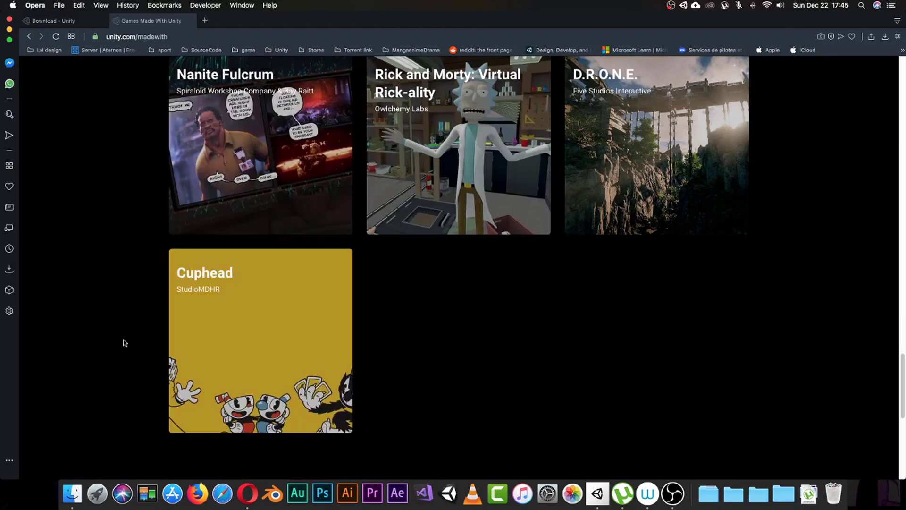
scroll(126, 340, "down", 3)
scroll(107, 318, "up", 3)
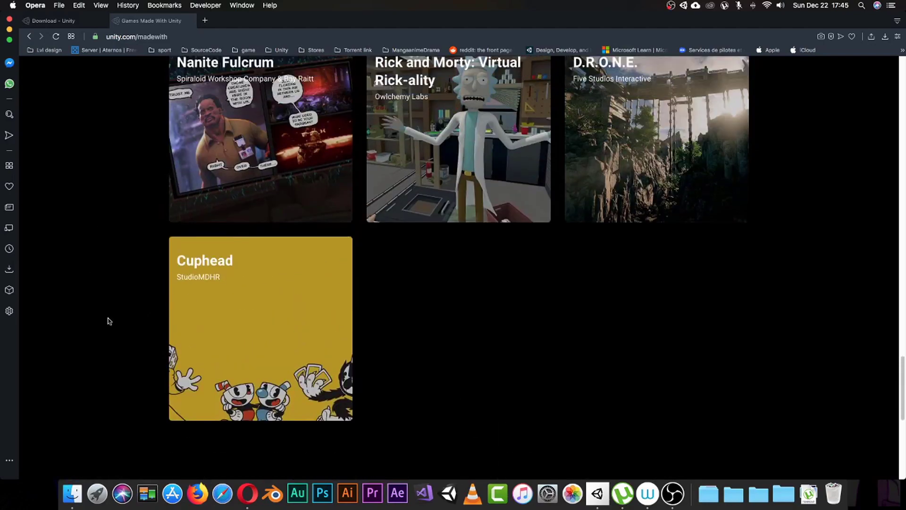
scroll(140, 242, "up", 5)
scroll(87, 374, "up", 3)
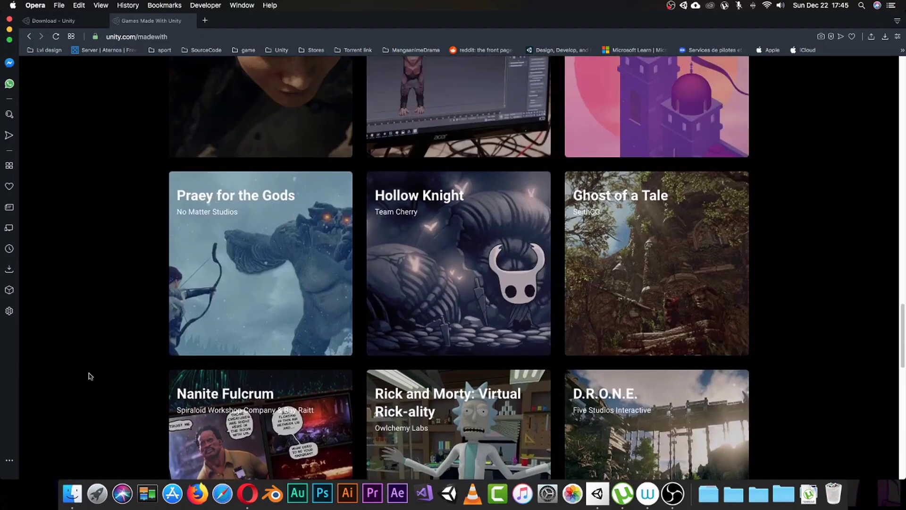
scroll(132, 253, "up", 5)
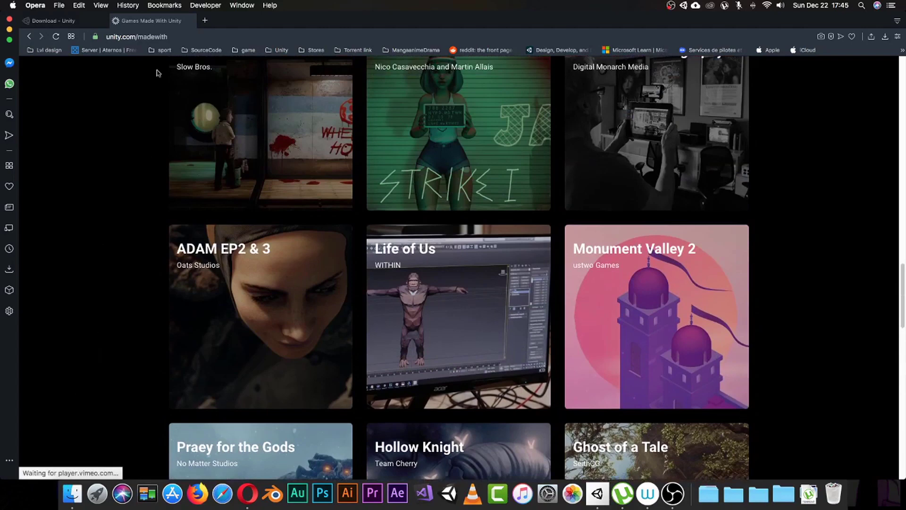
left_click(116, 21)
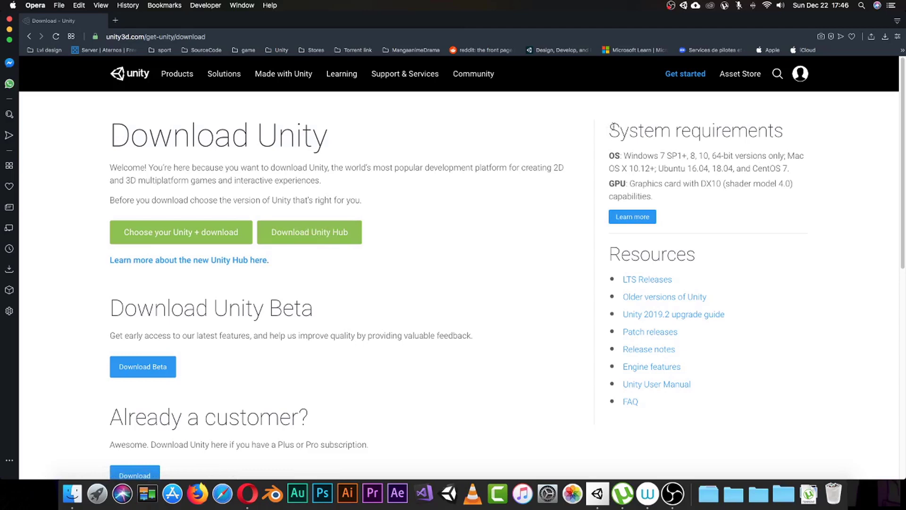
left_click_drag(612, 130, 760, 176)
left_click(732, 202)
left_click(12, 6)
key("Escape")
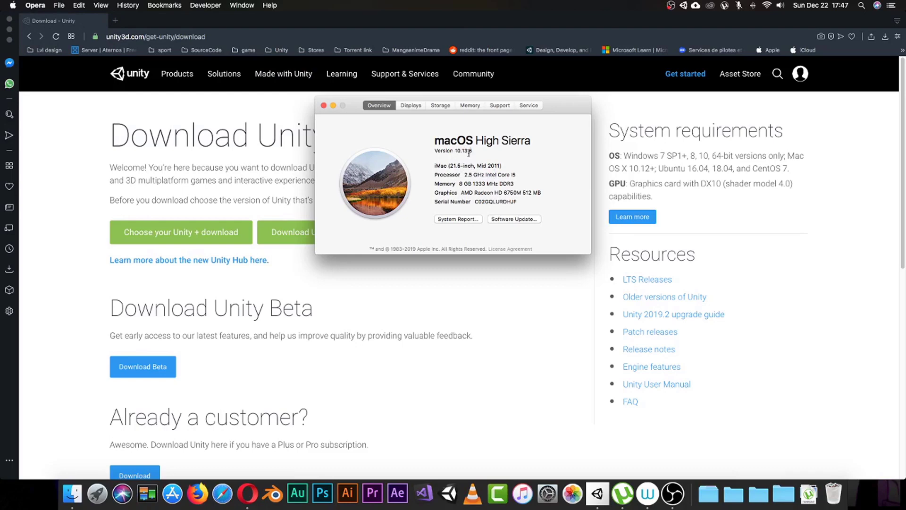
left_click(324, 106)
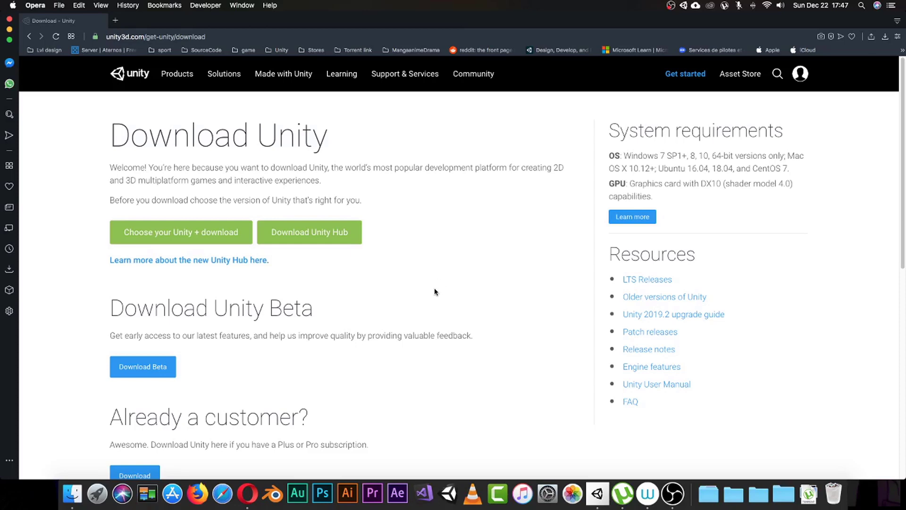
- Leave the download page and bring Unity Hub to the front from the Dock
scroll(437, 294, "down", 1)
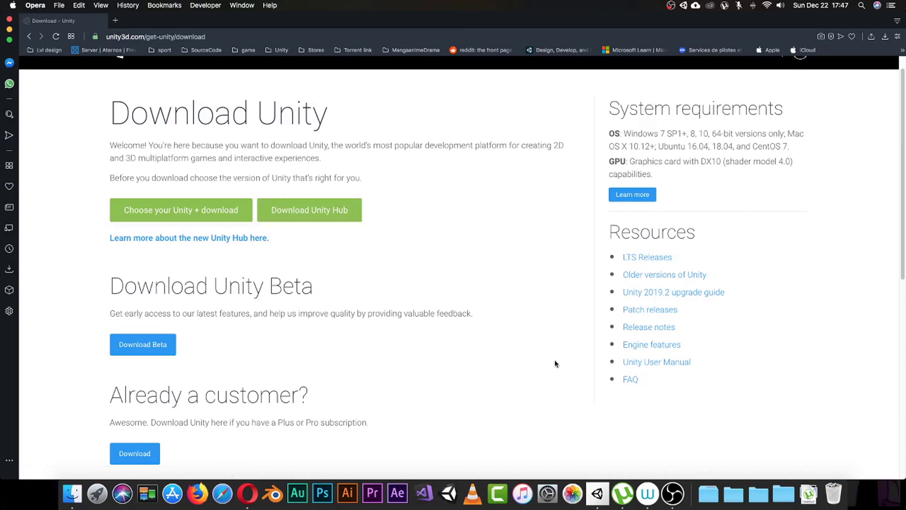
left_click(597, 493)
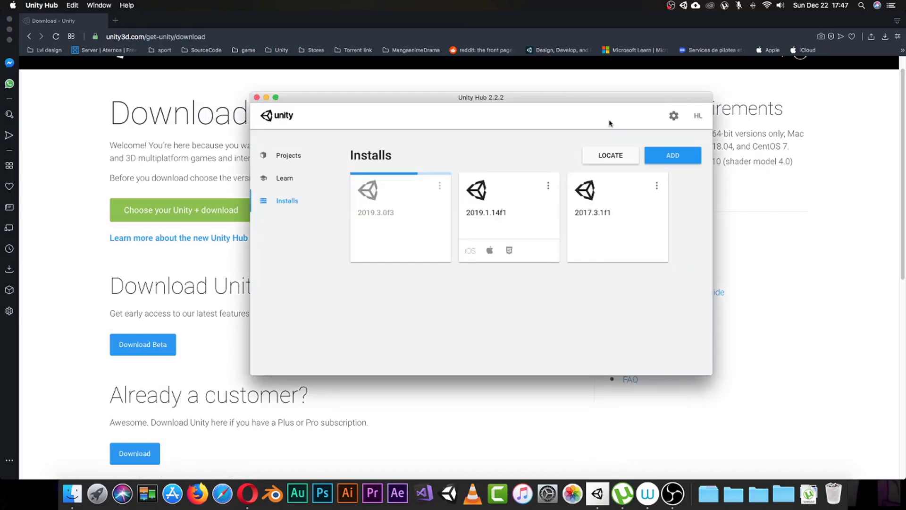
- Show the Projects list and open, then close, the HL account menu
left_click(288, 155)
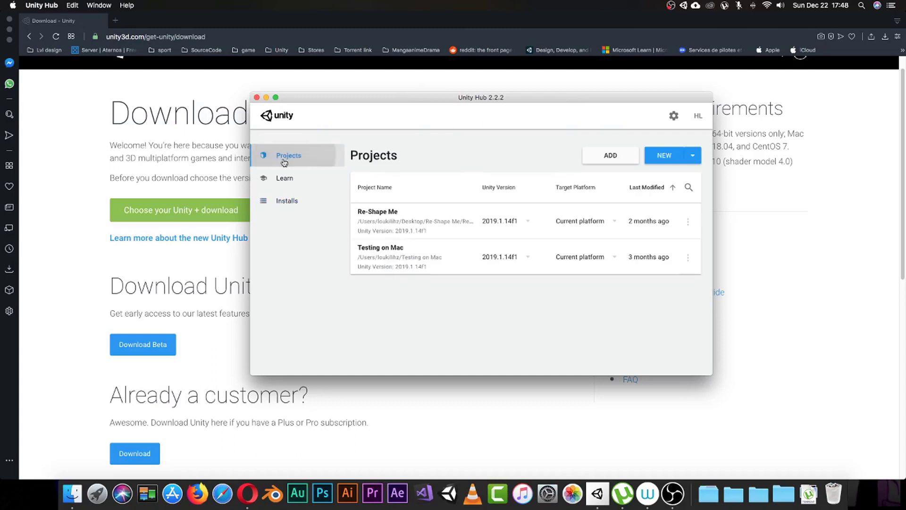
left_click(699, 116)
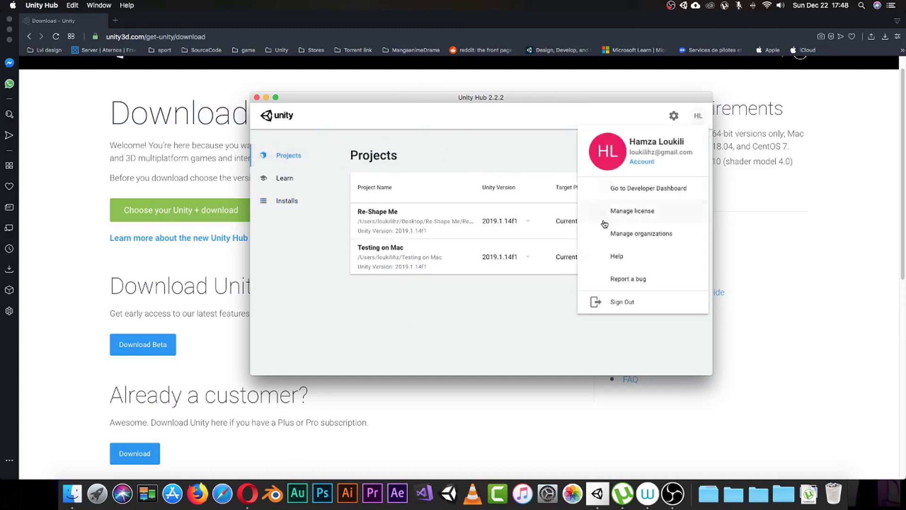
left_click(700, 123)
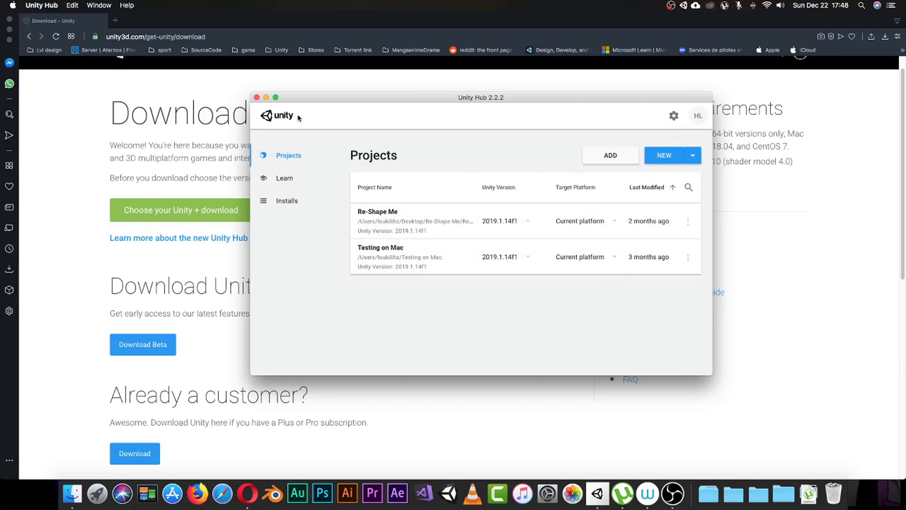
- View License Management in Hub Preferences, then return to the Projects list
left_click(674, 116)
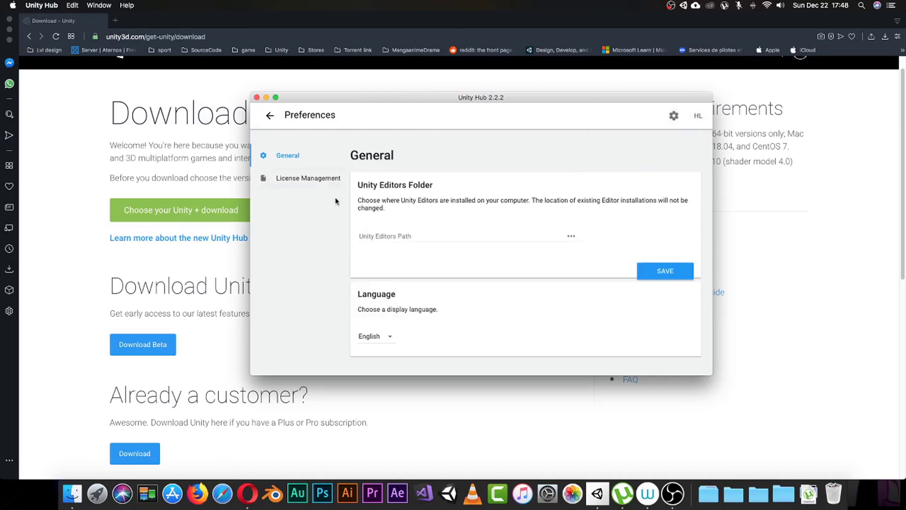
left_click(306, 184)
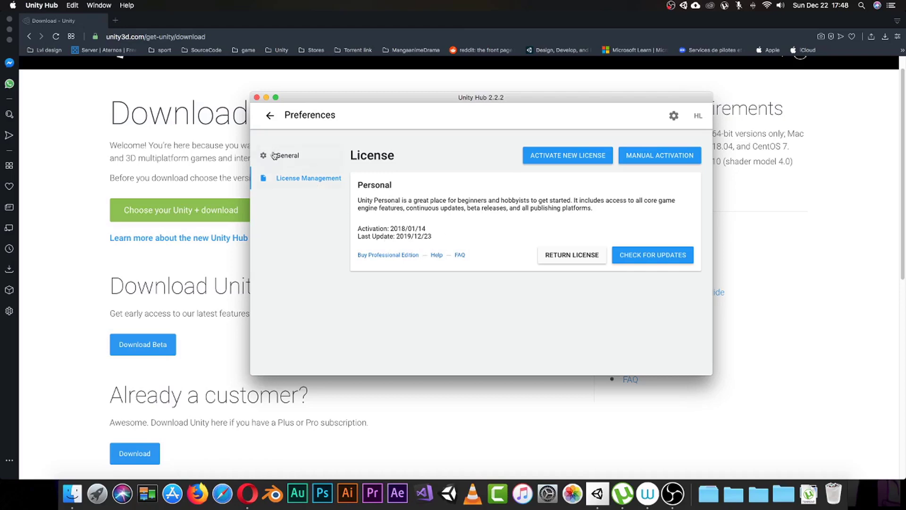
left_click(270, 116)
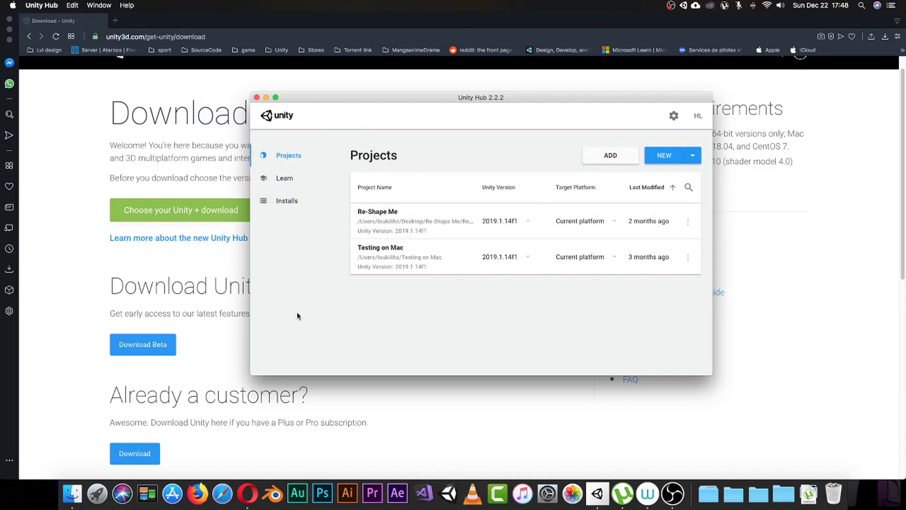
- Switch to the Installs page listing the installed Unity versions
left_click(284, 201)
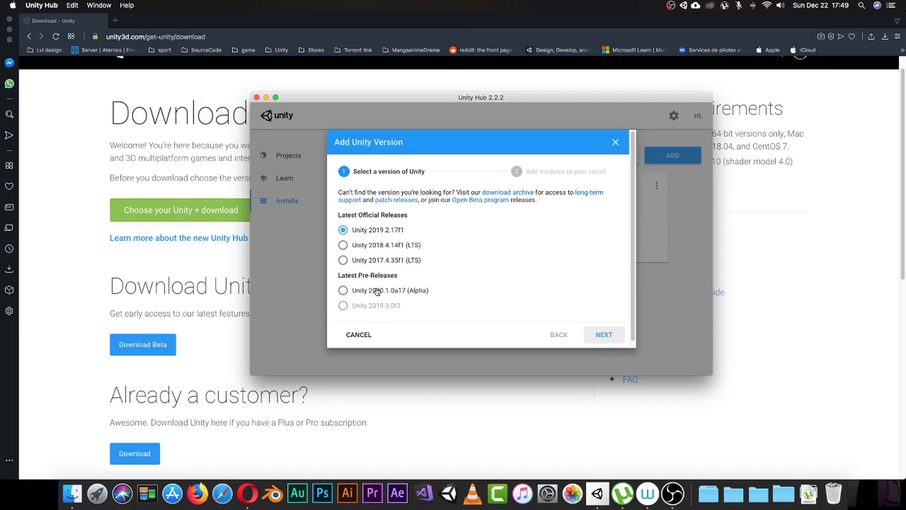
- Select Unity 2020.1.0a17 (Alpha) and continue to its module list
left_click(343, 291)
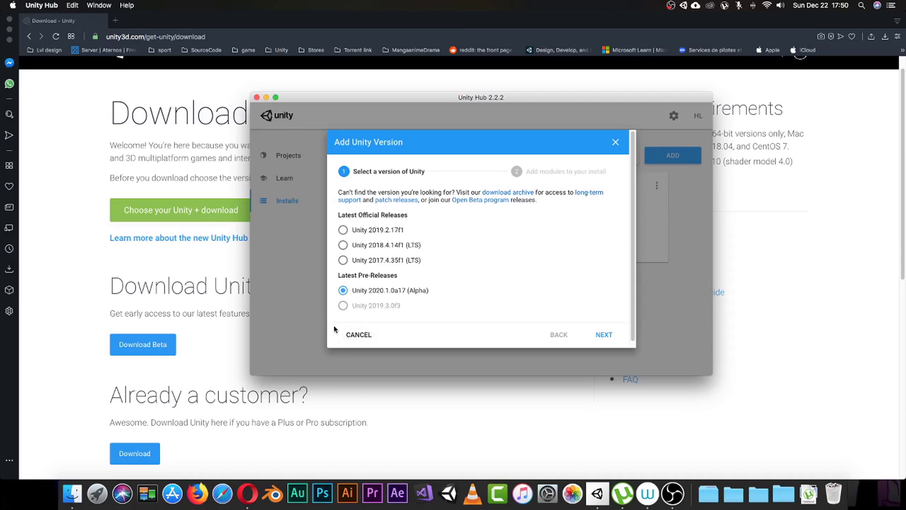
left_click(604, 336)
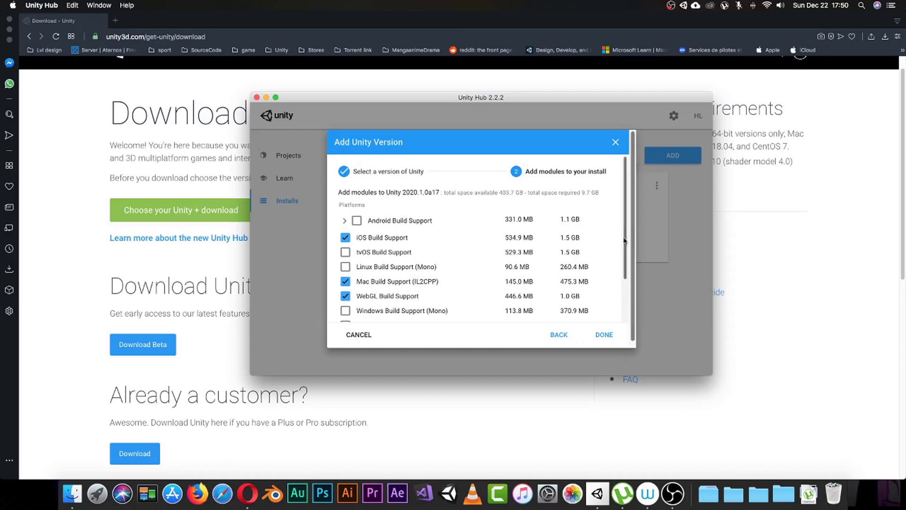
- Scroll through the 2020.1.0a17 module checkboxes, then go back to version selection
scroll(624, 241, "down", 2)
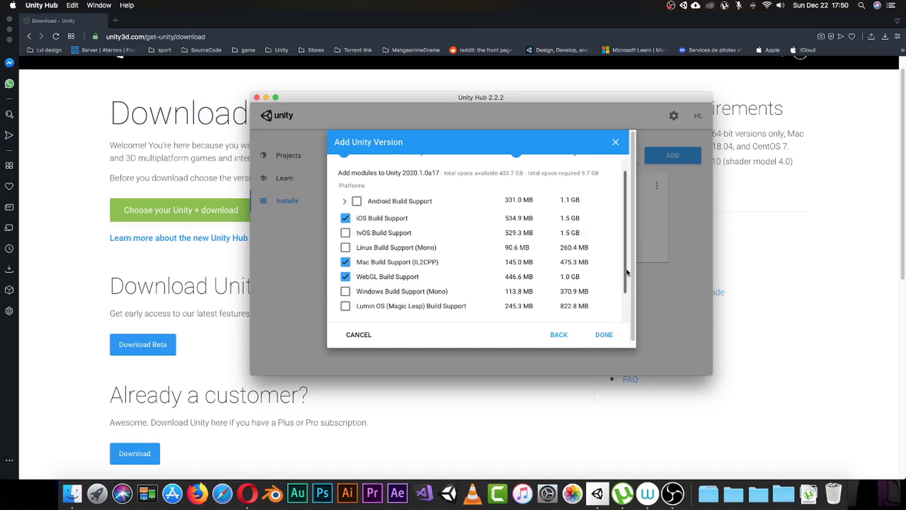
scroll(627, 269, "down", 3)
scroll(628, 273, "up", 3)
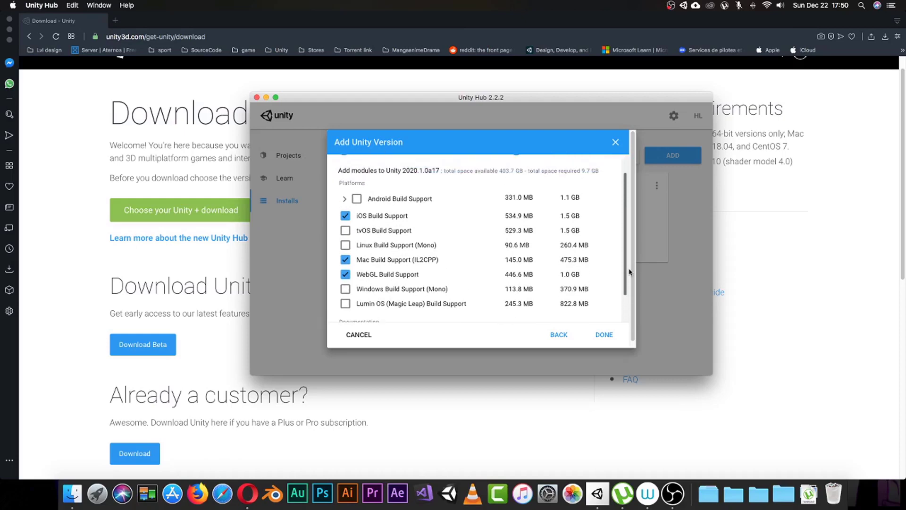
scroll(629, 277, "down", 1)
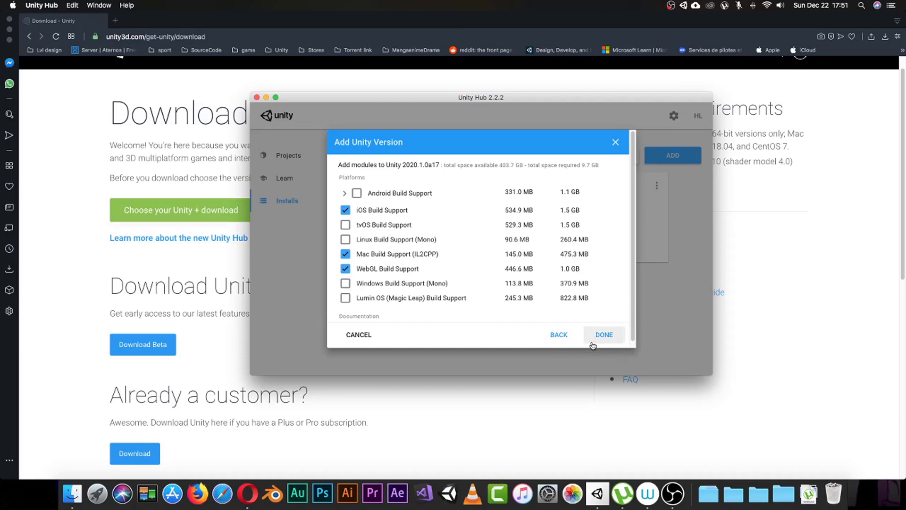
left_click(549, 335)
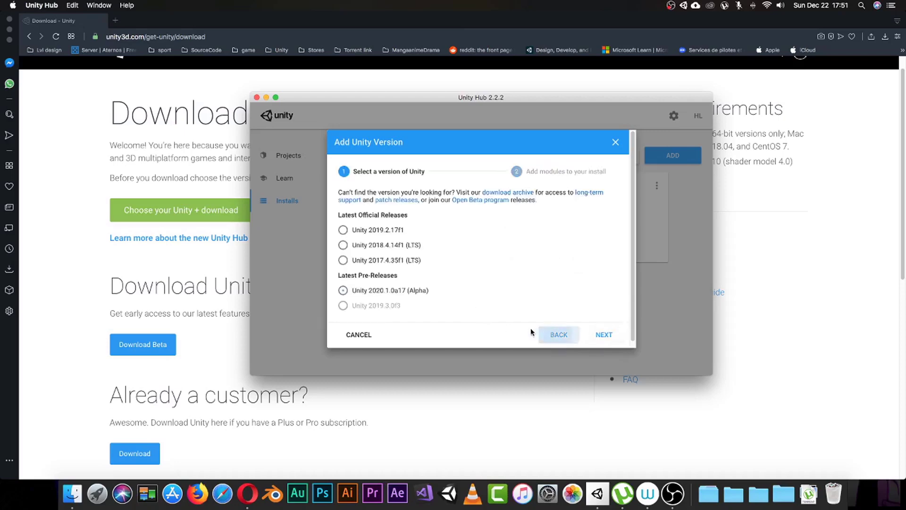
- Cancel the Add Unity Version dialog to return to the Installs list
left_click(357, 333)
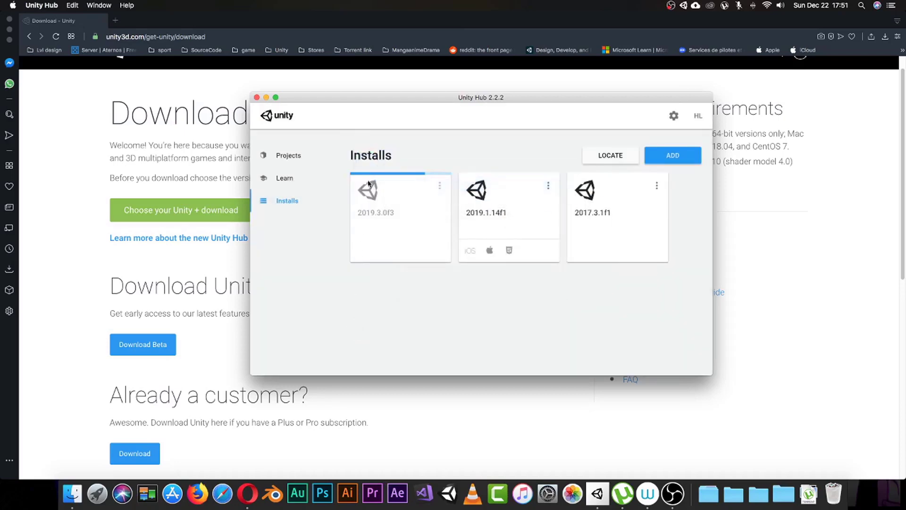